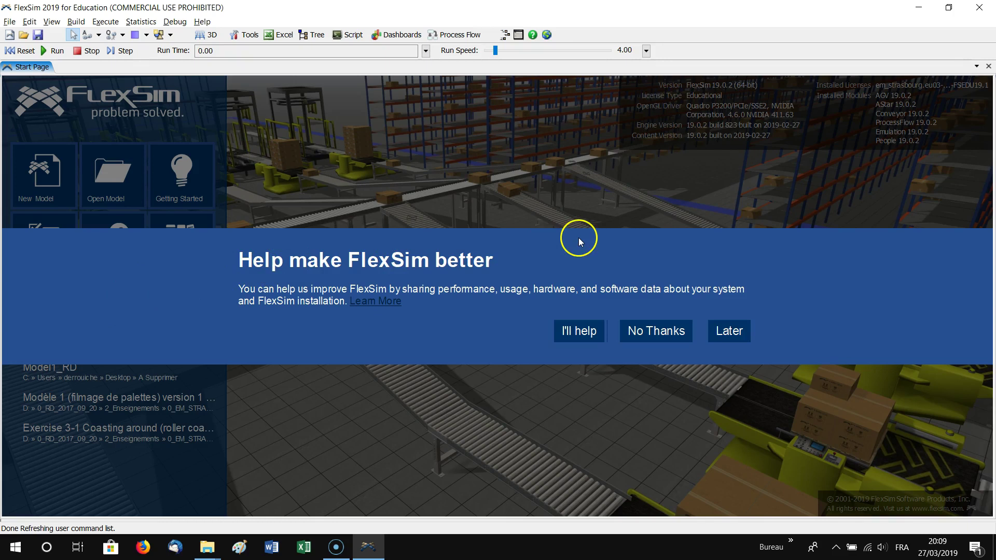
- Postpone the data-sharing request and create a new model using seconds, meters and liters as units
left_click(728, 335)
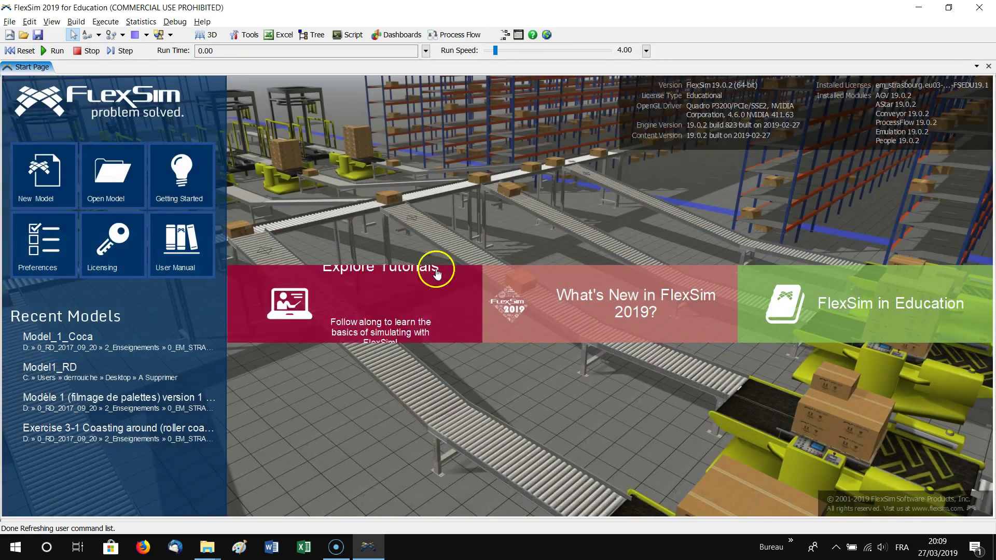
left_click(48, 179)
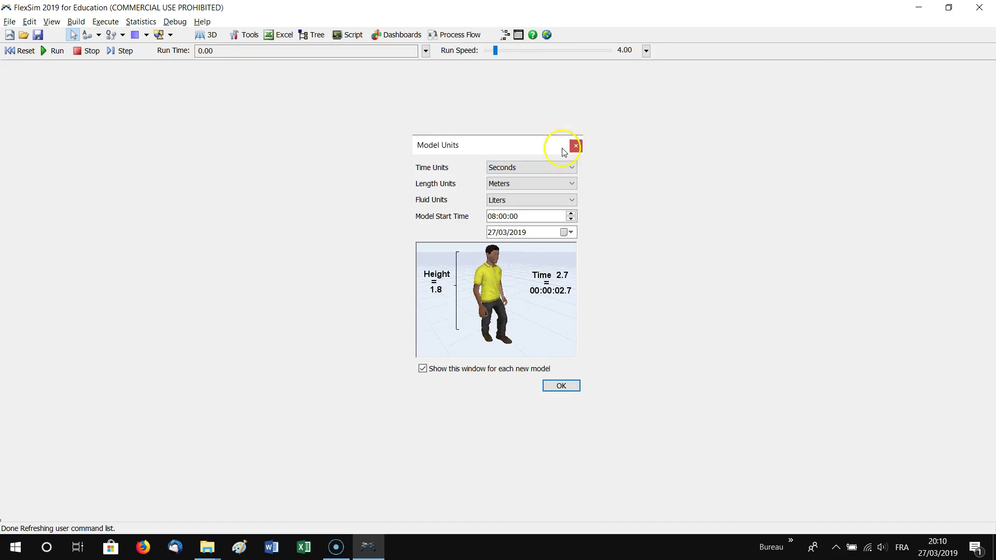
left_click(559, 385)
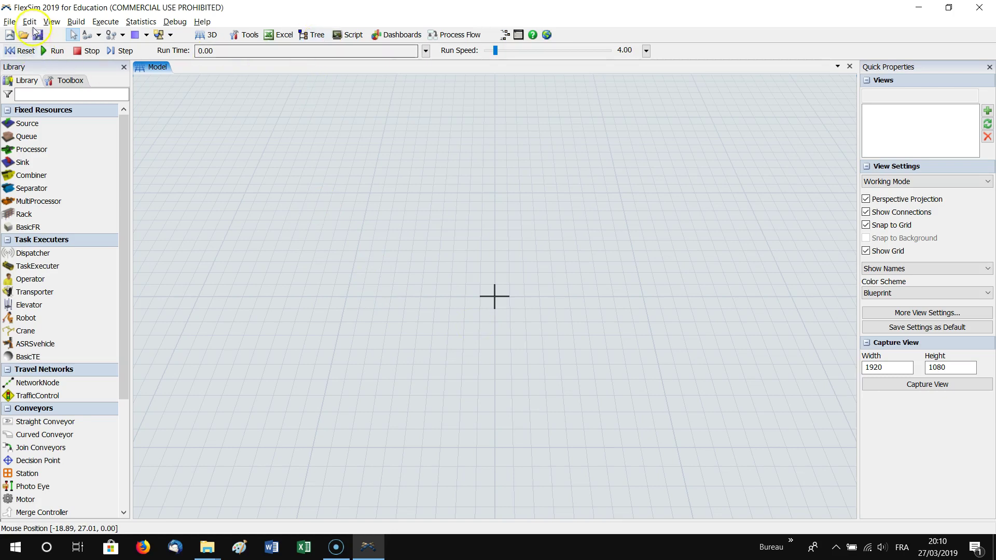
left_click(8, 22)
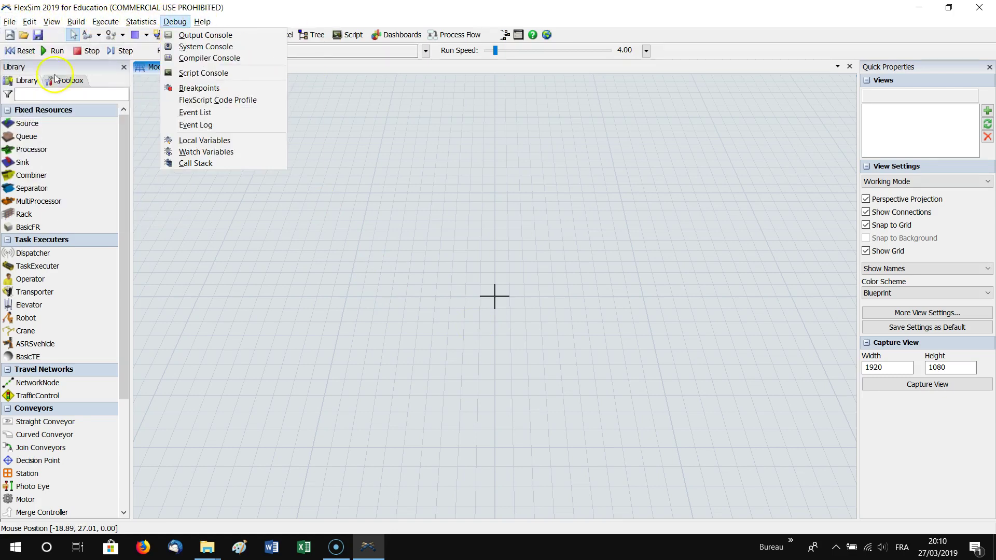
mouse_move(10, 21)
mouse_move(175, 22)
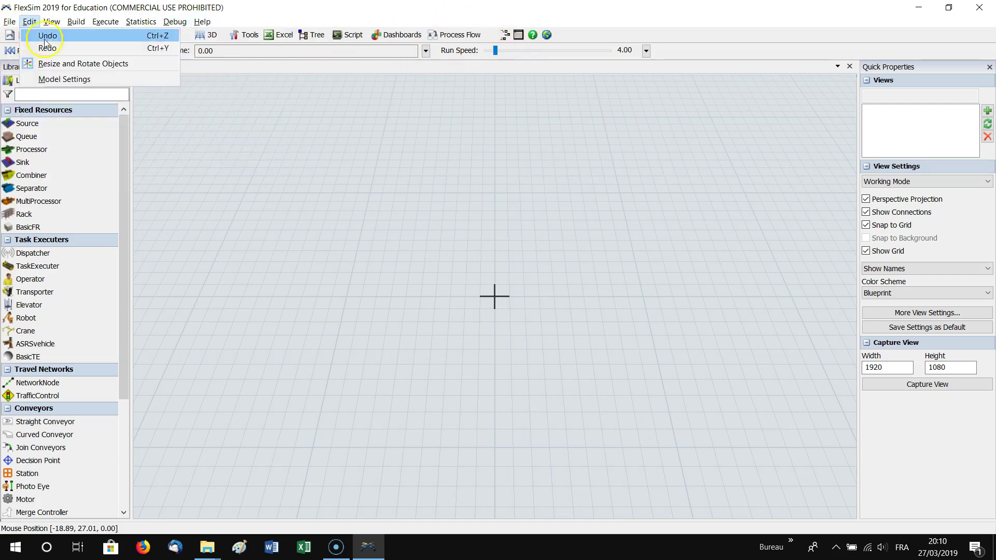
left_click(215, 206)
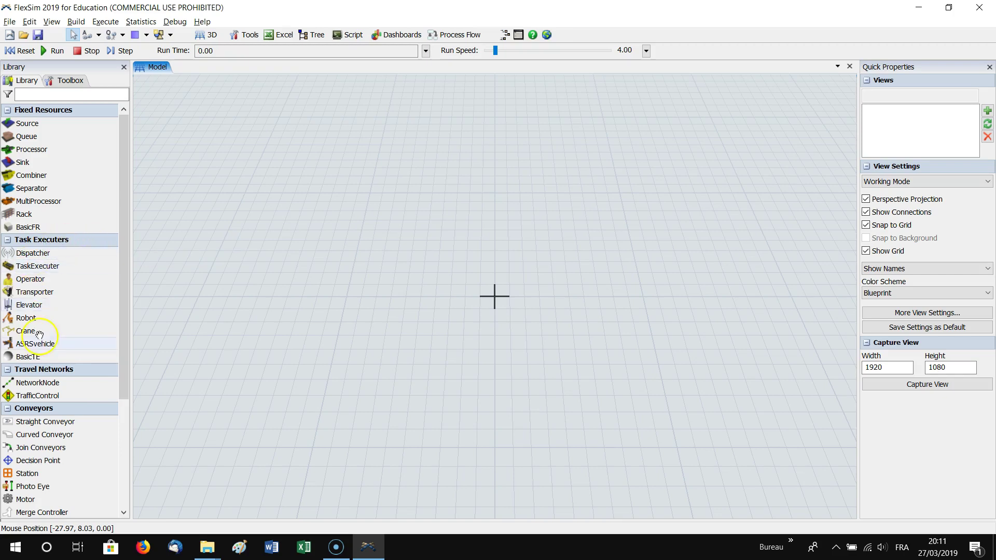
- Examine the object library's categories, from Task Executers and Conveyors down to Visual, A* Navigation, AGV, Fluid and People
left_click_drag(126, 317, 131, 362)
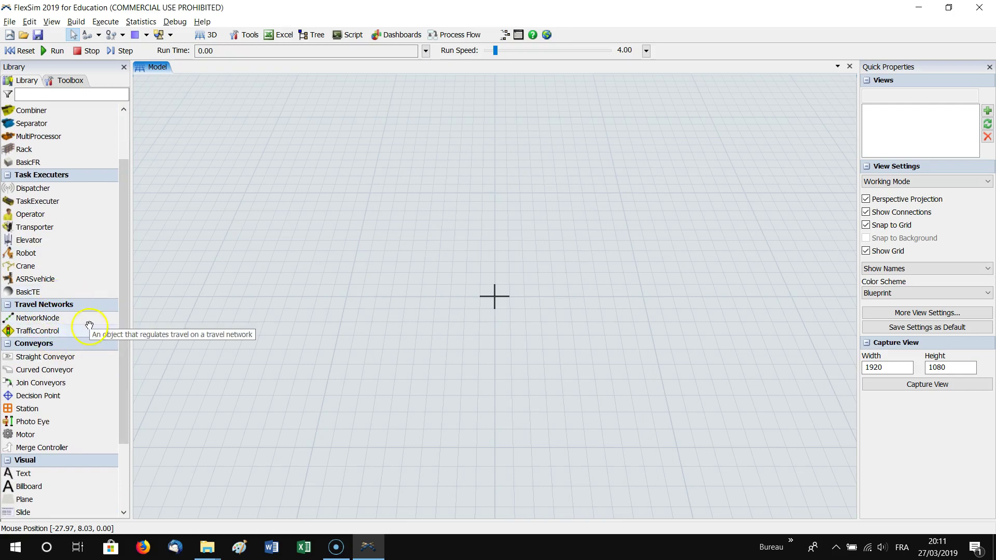
left_click_drag(124, 352, 127, 377)
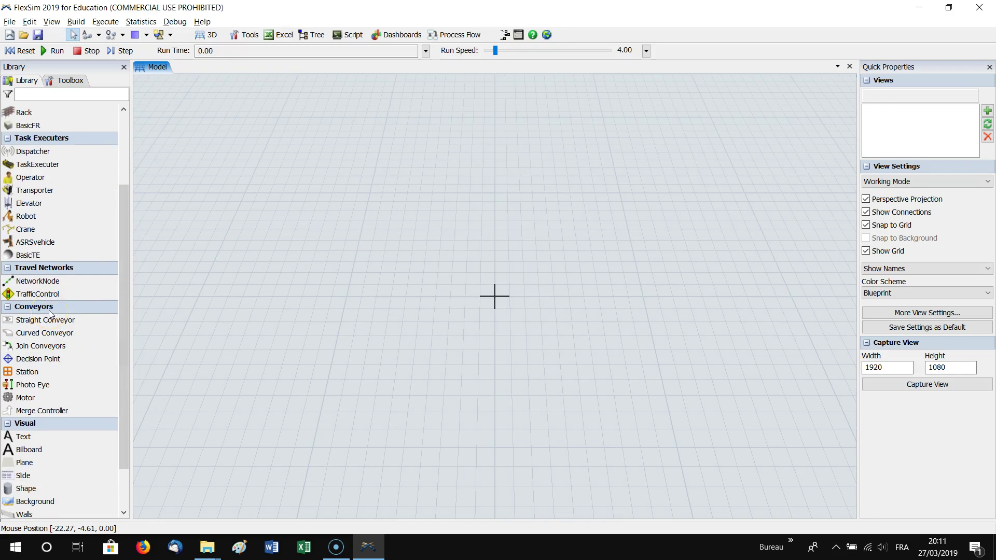
left_click(19, 425)
left_click(19, 425)
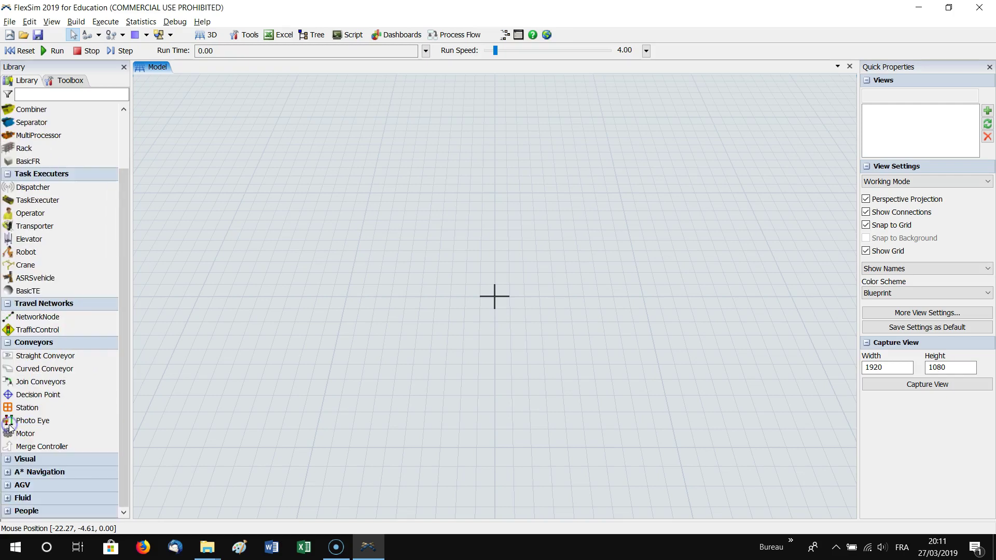
left_click(10, 462)
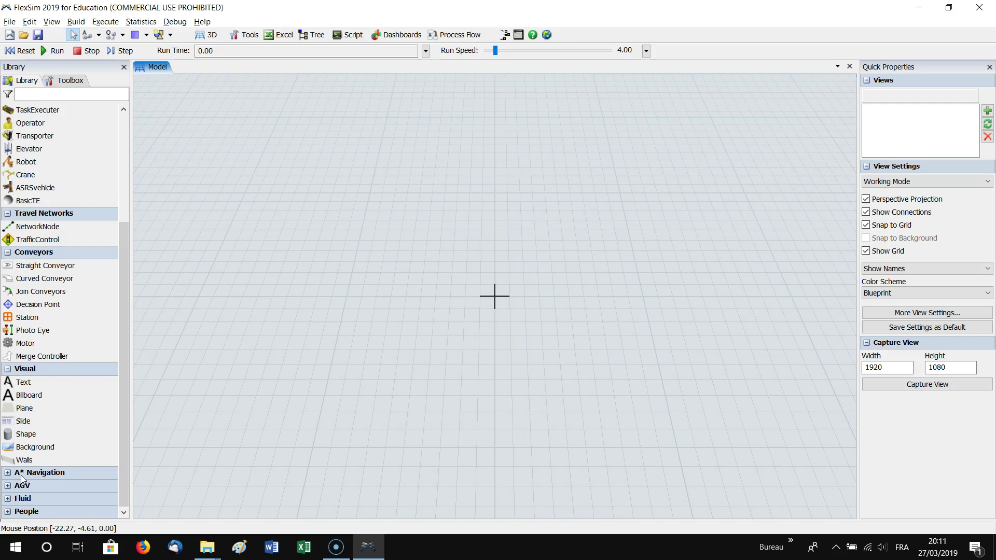
left_click(7, 486)
left_click(36, 500)
left_click_drag(126, 478, 138, 347)
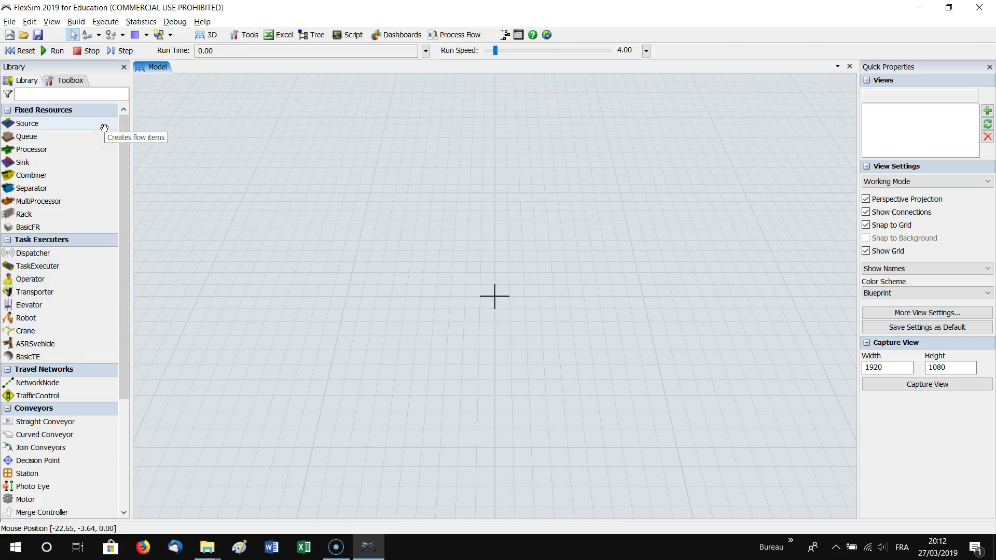
- Place a Source, Queue, Processor, Sink and Combiner one below another in a column on the model floor
left_click(27, 122)
left_click_drag(27, 123, 387, 178)
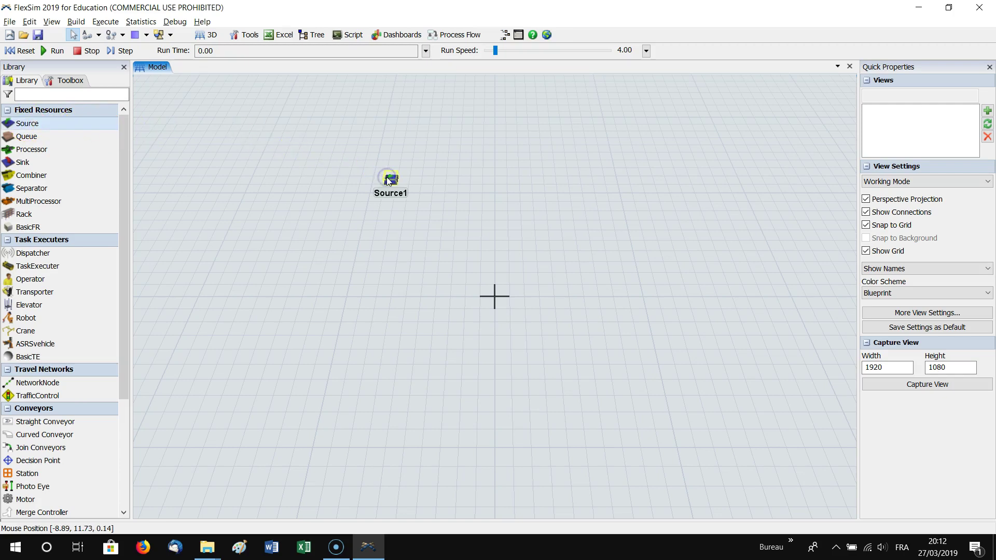
left_click(23, 148)
left_click_drag(25, 136, 387, 233)
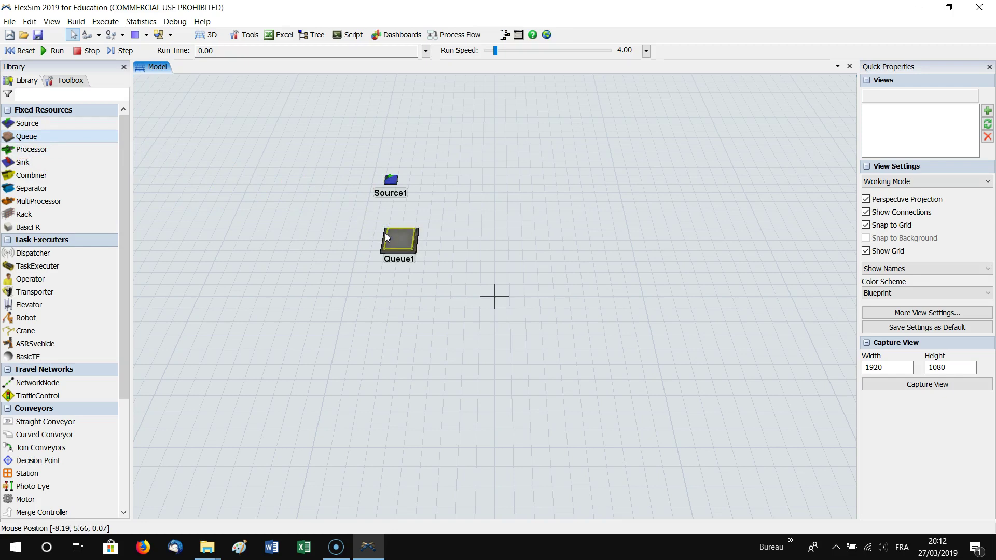
left_click_drag(40, 151, 382, 295)
left_click_drag(25, 165, 383, 388)
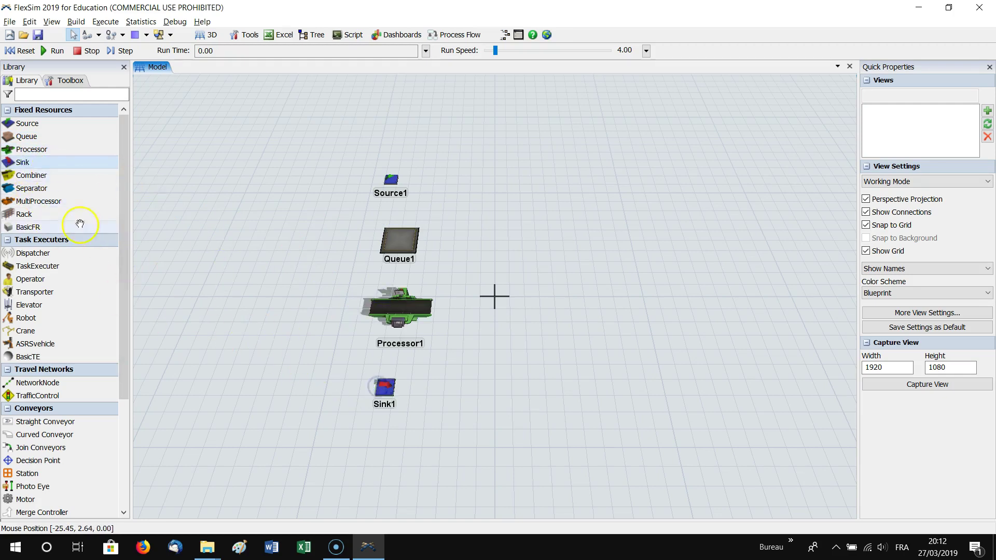
left_click_drag(34, 175, 375, 448)
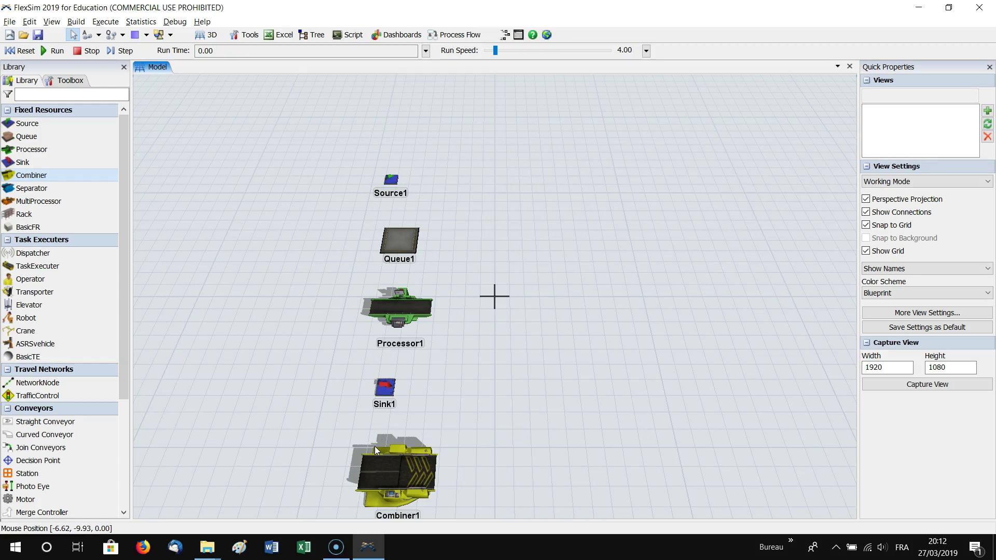
- Add a second Queue beside the Source and a second Processor just below it, using the quick library in the model
left_click(535, 217)
double_click(496, 191)
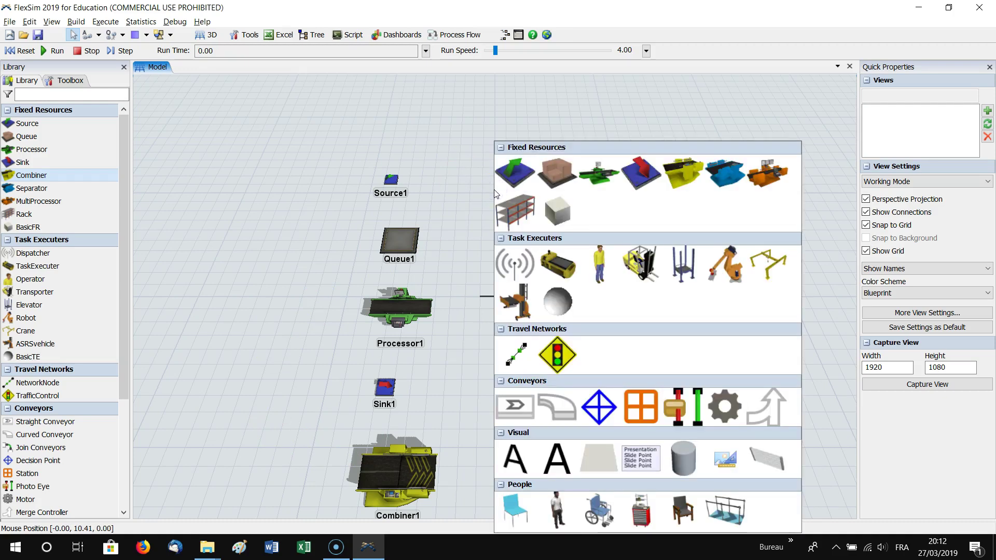
left_click(552, 176)
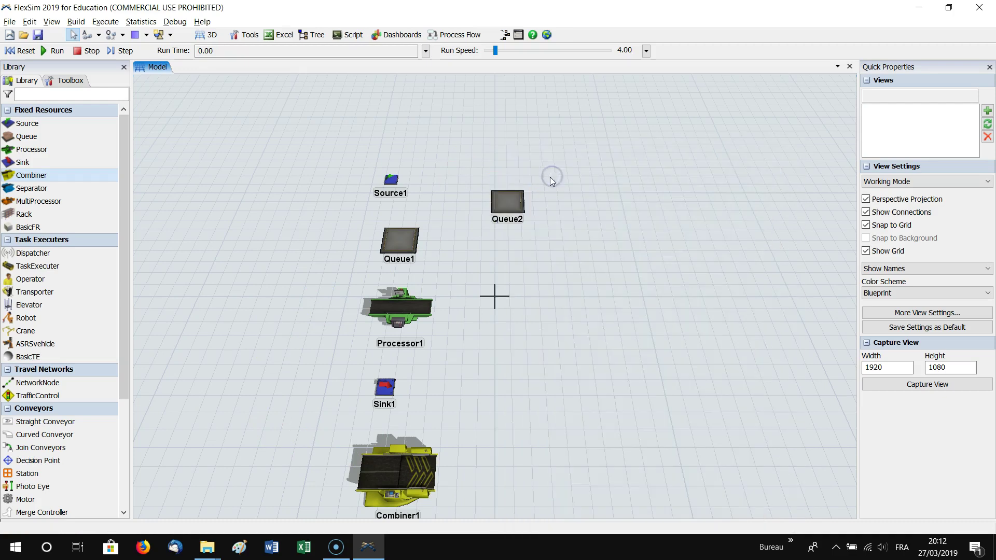
double_click(524, 250)
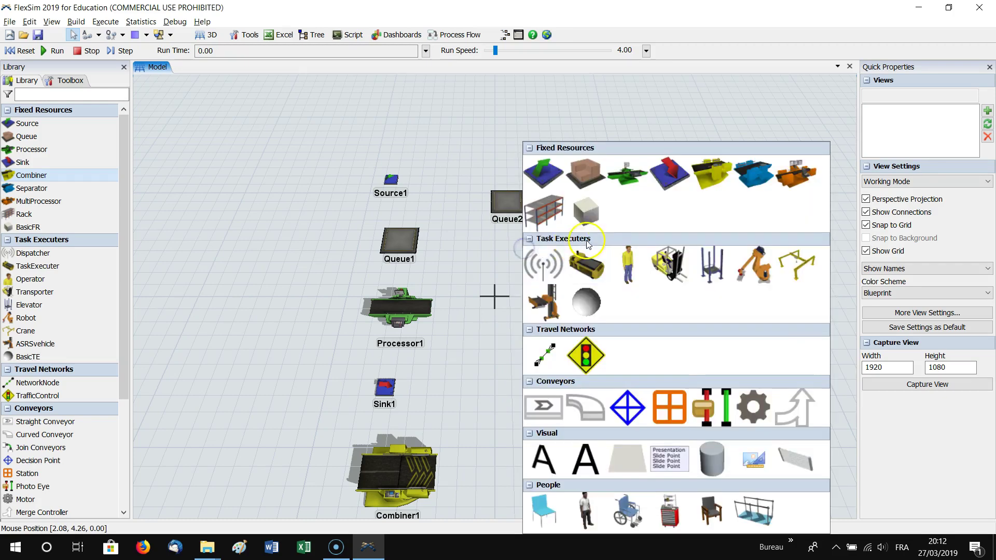
left_click(628, 181)
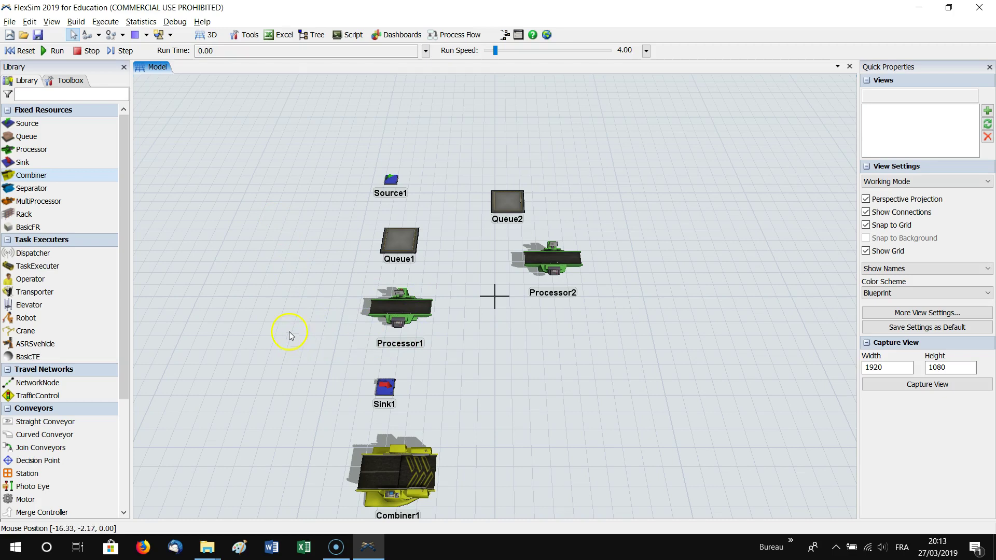
- Place four more Processors in a vertical column on the side of the Source column opposite the second Queue, using repeated creation
left_click_drag(38, 151, 202, 199)
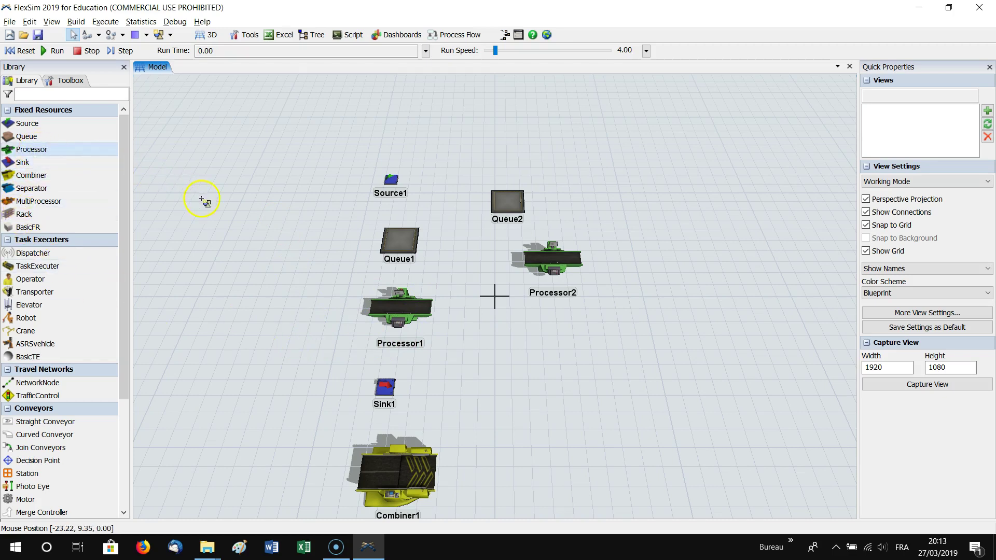
left_click(260, 196)
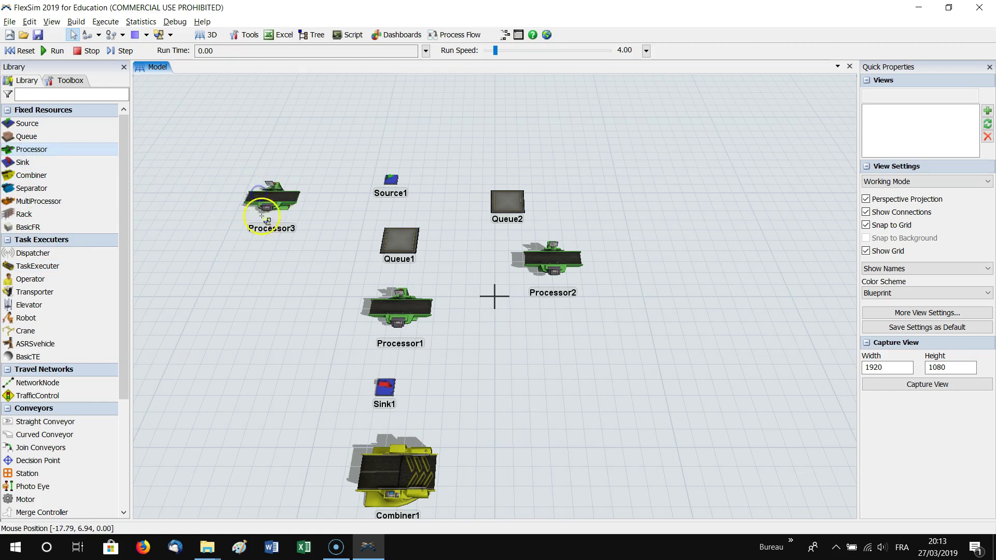
left_click(255, 266)
left_click(254, 340)
left_click(256, 421)
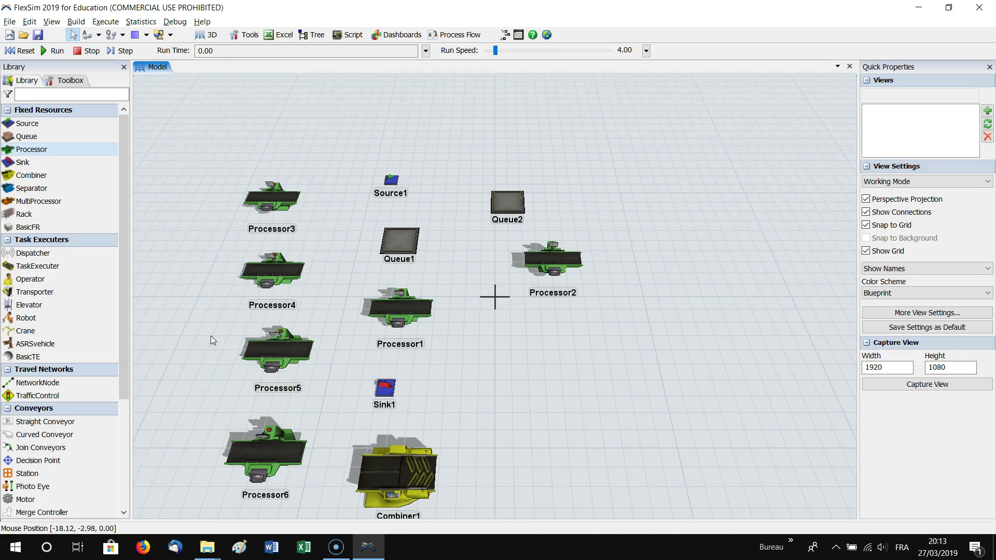
left_click(185, 275)
- Examine the model layout by tilting the 3D view to a low perspective and zooming in and out around the machines
right_click_drag(468, 346, 485, 359)
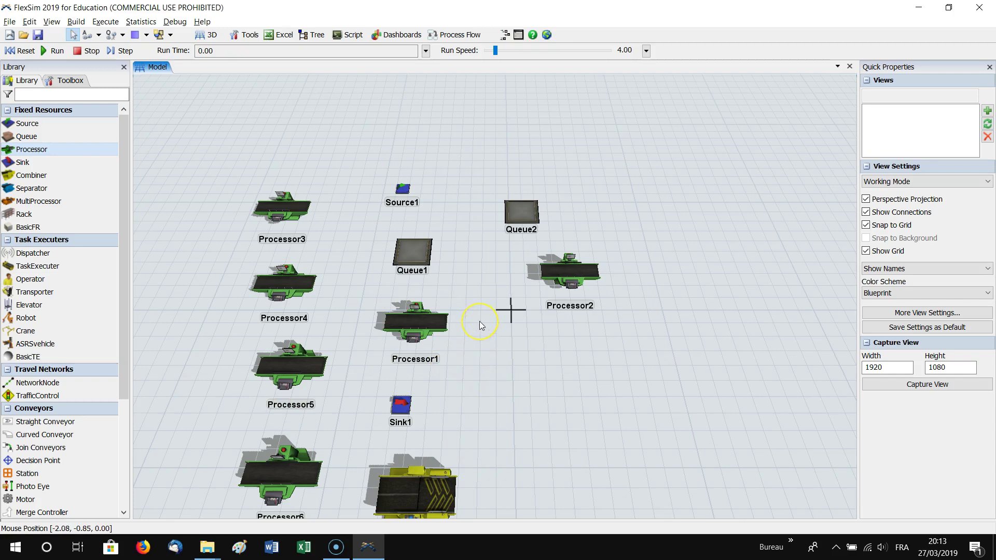
mouse_move(479, 323)
right_mouse_down()
mouse_move(507, 320)
mouse_move(509, 305)
mouse_move(453, 318)
mouse_move(436, 315)
mouse_move(435, 302)
mouse_move(393, 315)
mouse_move(446, 349)
mouse_move(451, 320)
mouse_move(470, 309)
right_mouse_up()
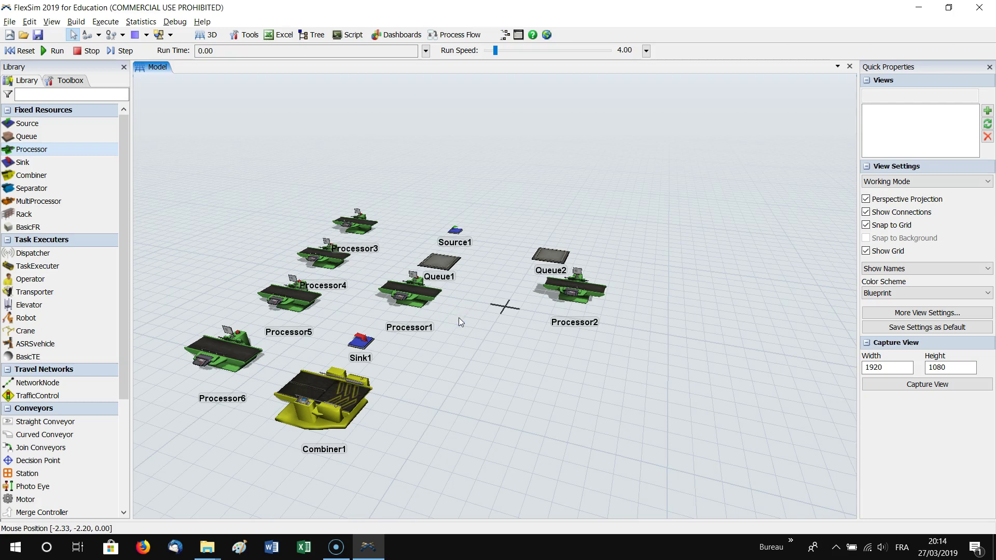
scroll(459, 318, "up", 5)
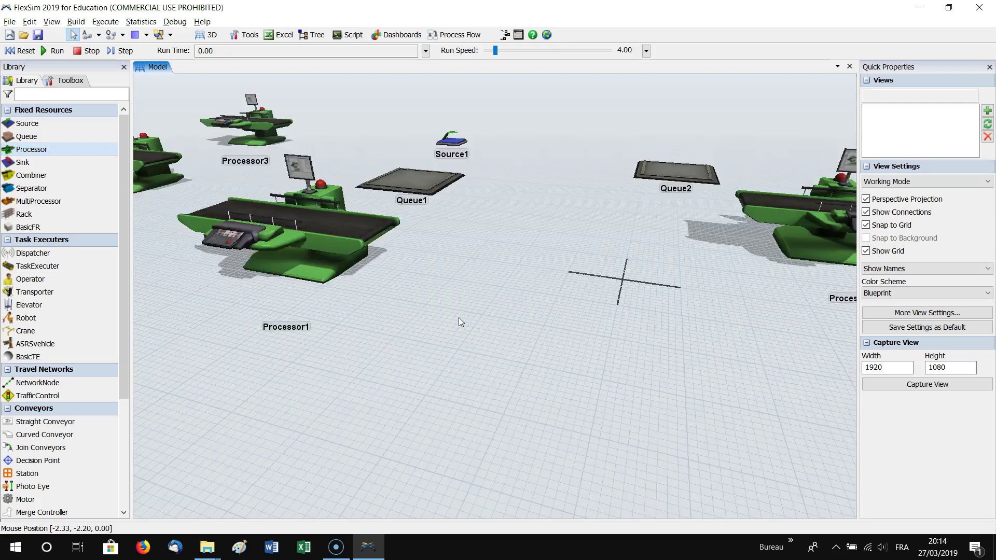
scroll(458, 318, "down", 4)
scroll(458, 318, "up", 6)
scroll(458, 317, "down", 2)
scroll(458, 317, "down", 3)
scroll(459, 317, "up", 7)
scroll(458, 317, "down", 1)
scroll(458, 318, "down", 4)
scroll(458, 317, "up", 5)
scroll(459, 317, "down", 2)
scroll(459, 318, "down", 3)
scroll(459, 318, "up", 1)
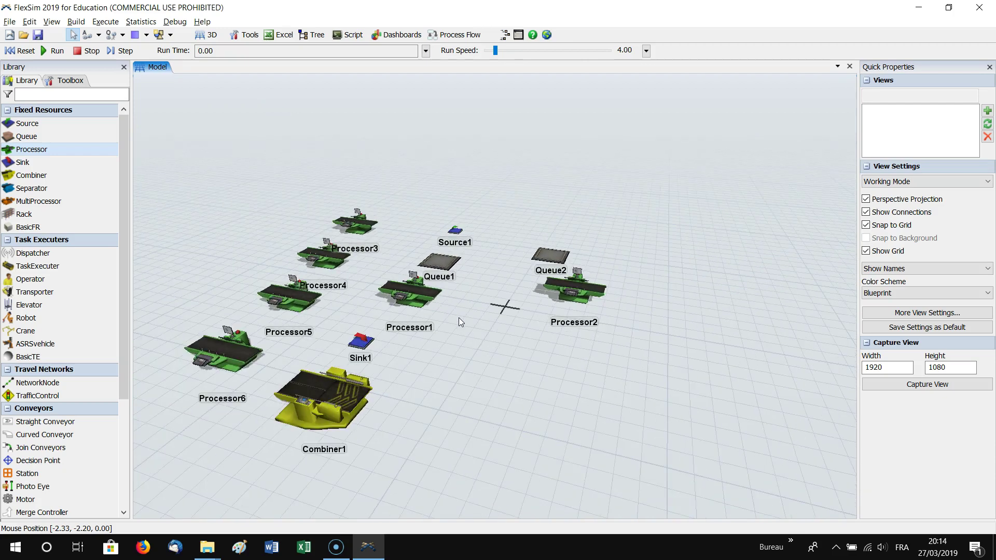
scroll(458, 317, "down", 4)
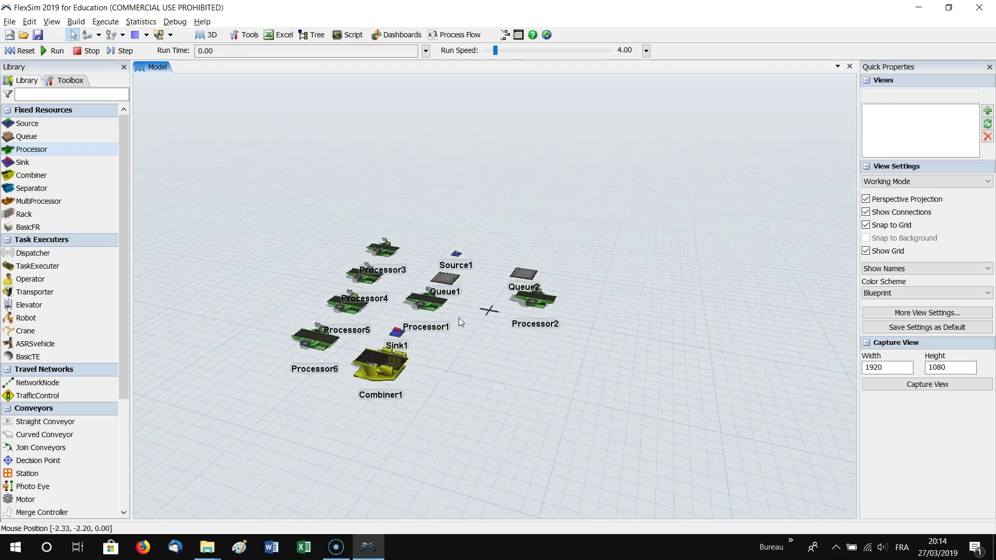
- Pan the 3D view away from the objects and reset the view to bring the model back
left_click_drag(295, 309, 782, 361)
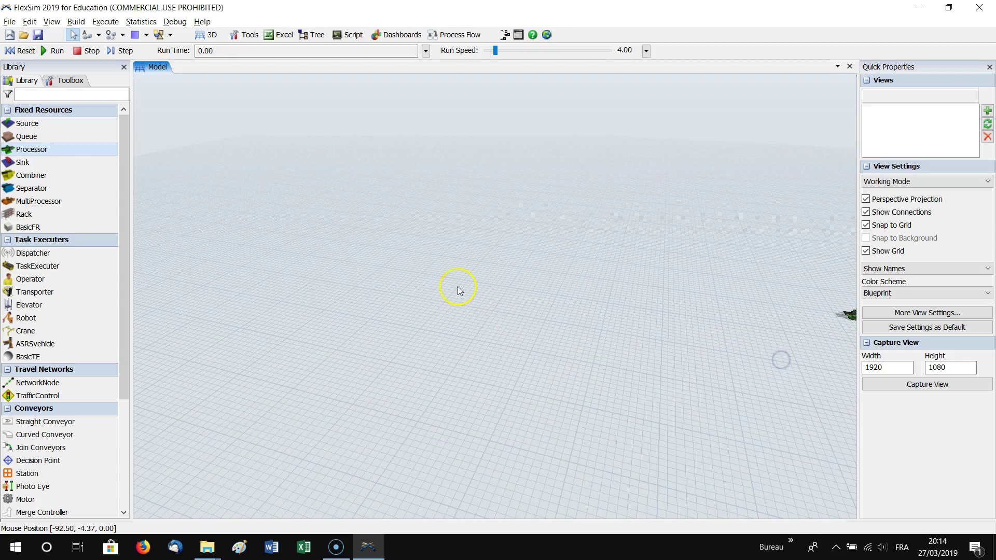
right_click(422, 258)
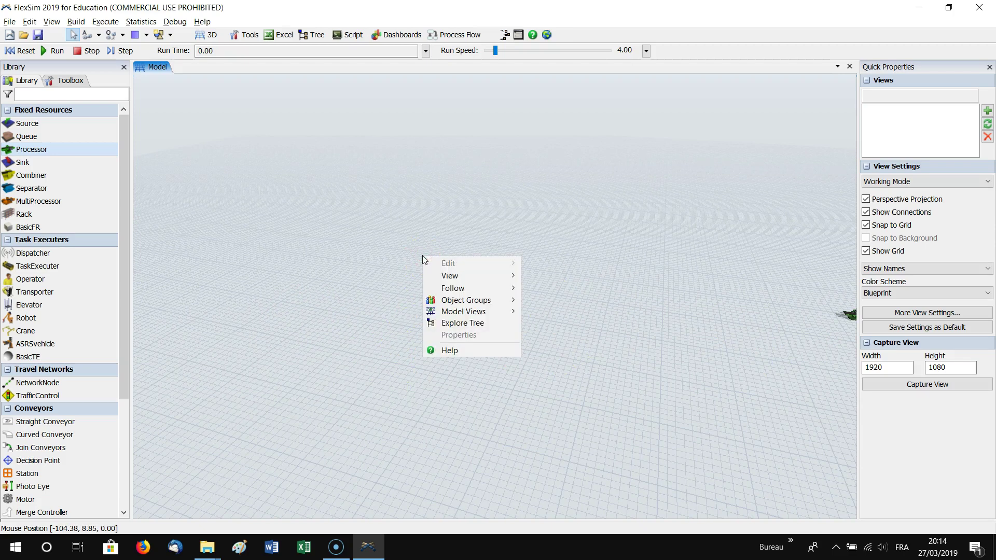
left_click(436, 277)
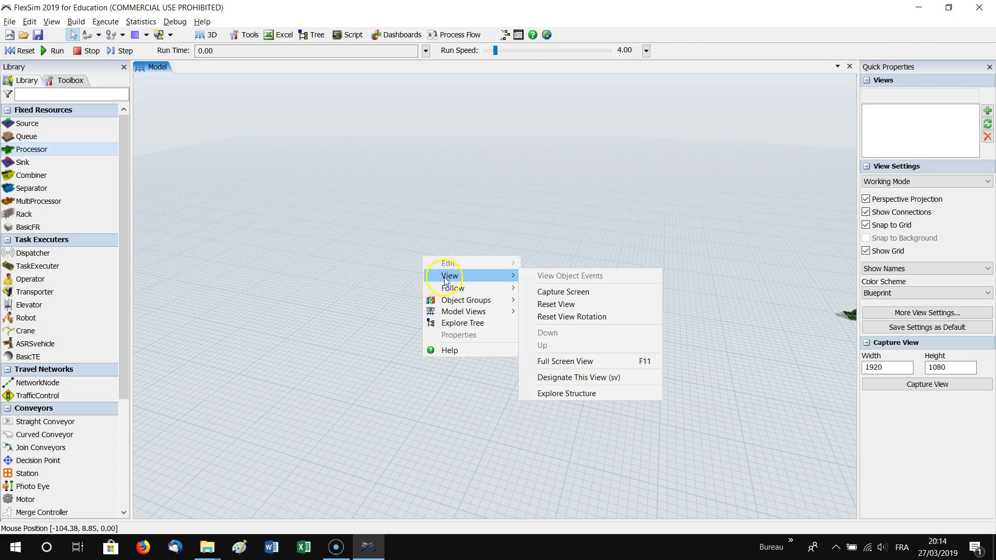
left_click(550, 305)
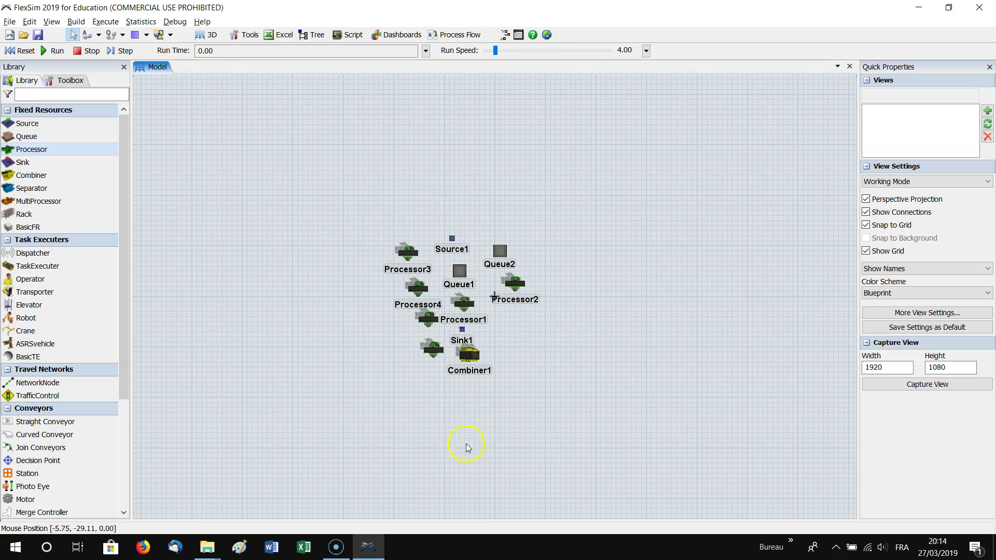
- Look at the model from the Front preset view and return to the Top preset view
right_click(350, 294)
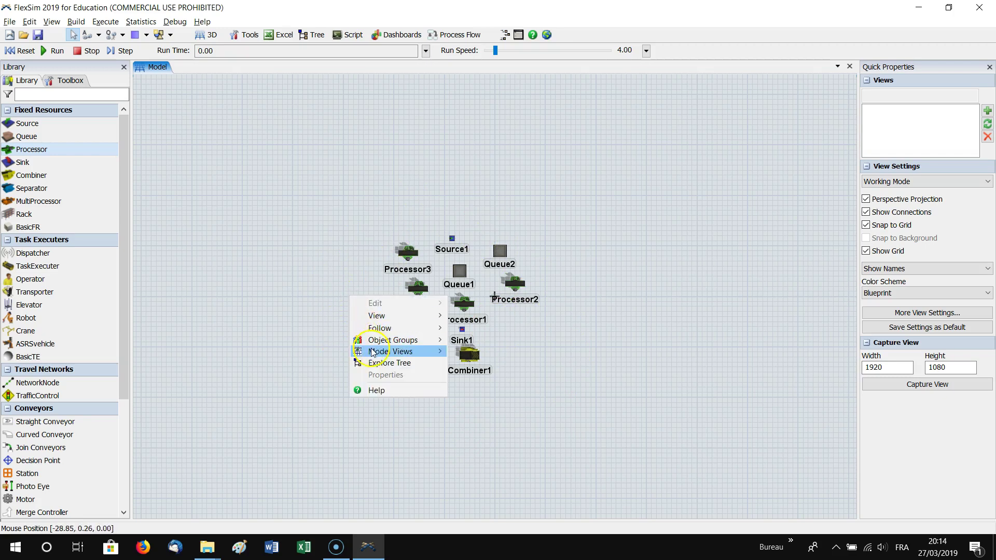
mouse_move(373, 353)
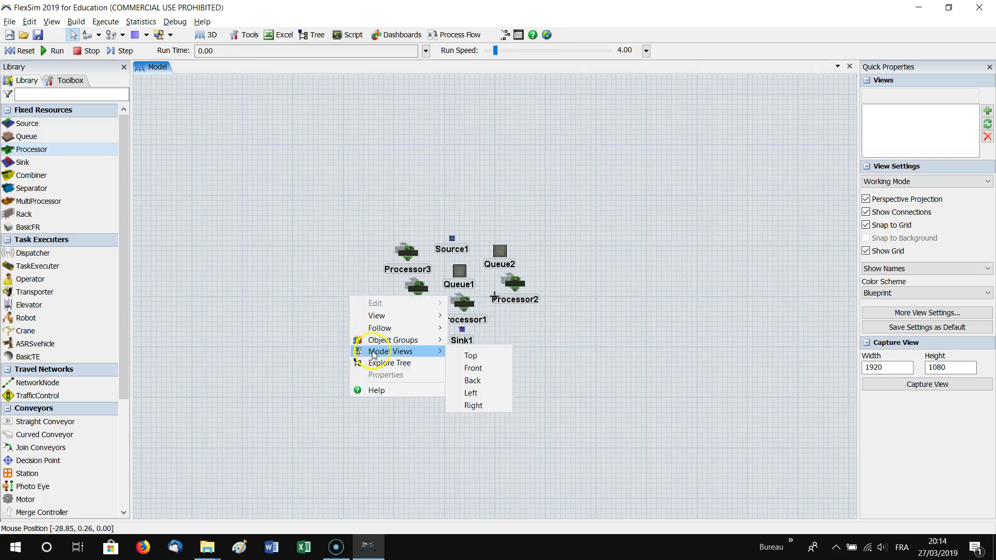
left_click(472, 368)
right_click(379, 312)
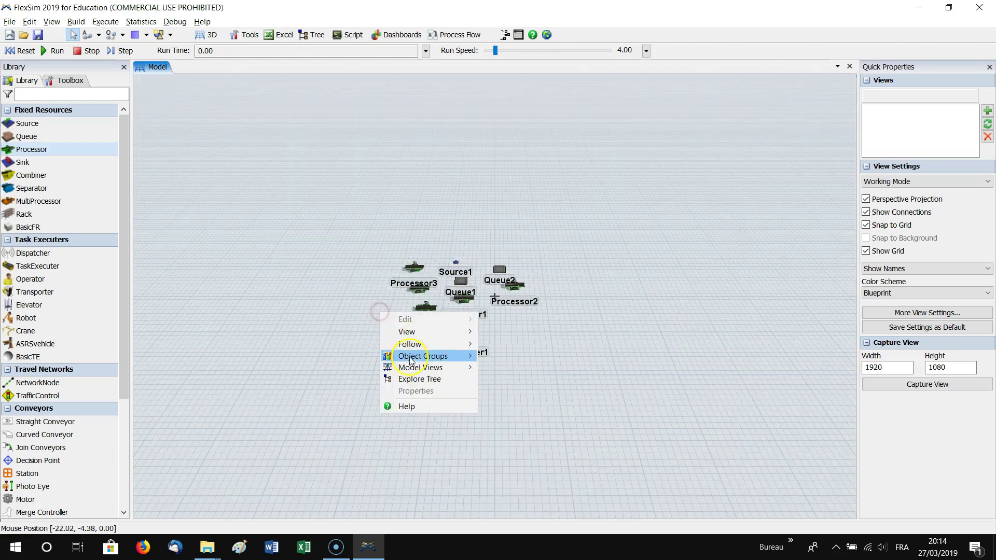
mouse_move(418, 367)
left_click(501, 371)
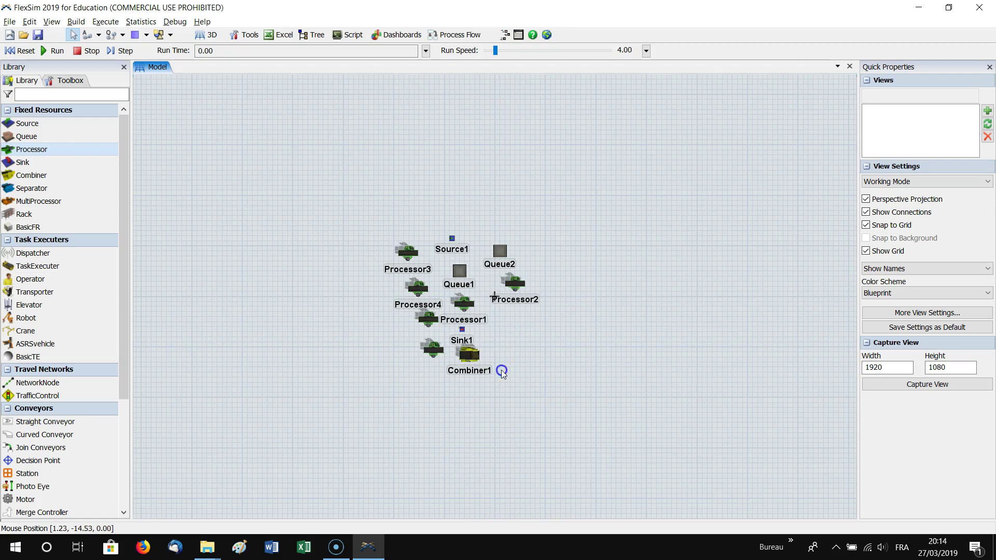
- Reset the rotation of the 3D view and examine the objects up close from a tilted perspective
right_click(351, 289)
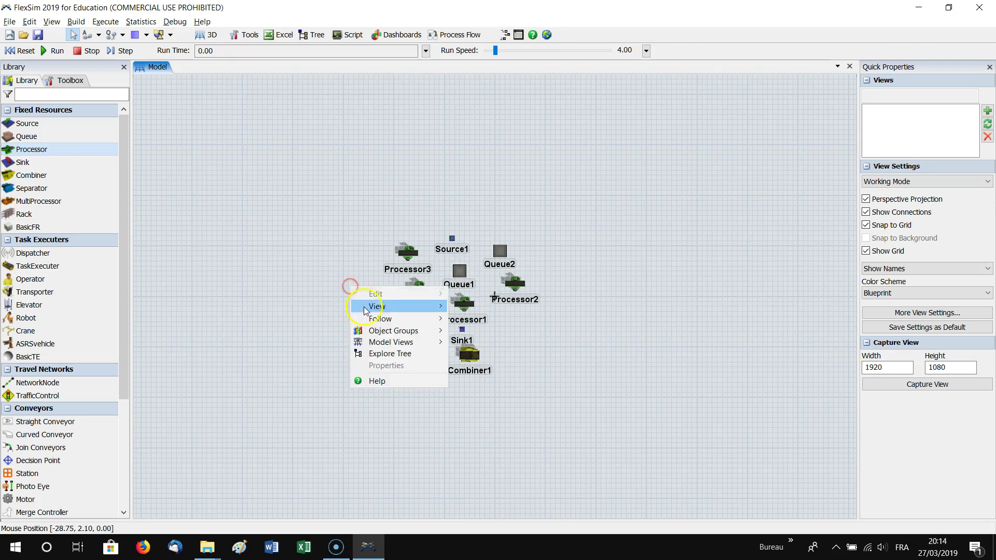
mouse_move(394, 342)
mouse_move(416, 310)
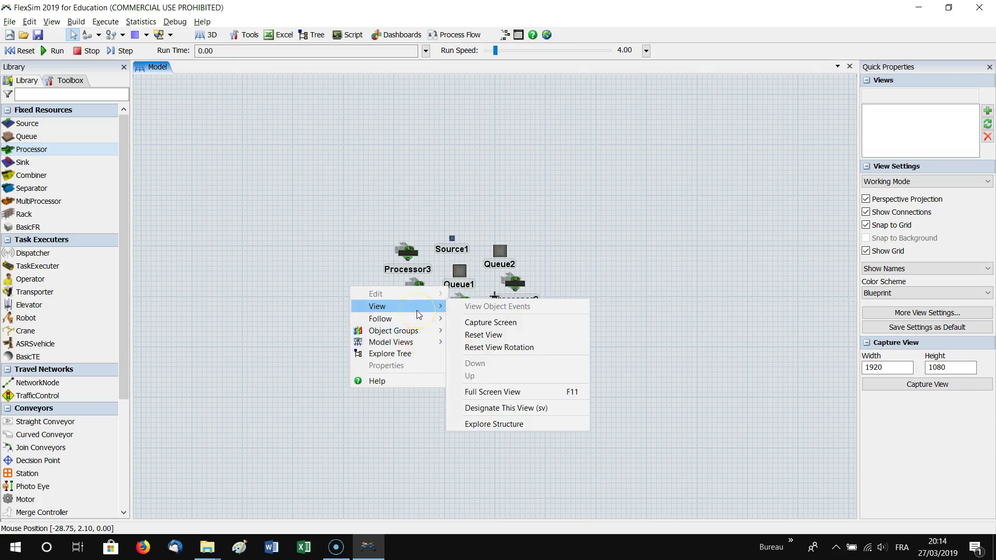
left_click(487, 347)
left_click(380, 303)
scroll(305, 318, "up", 5)
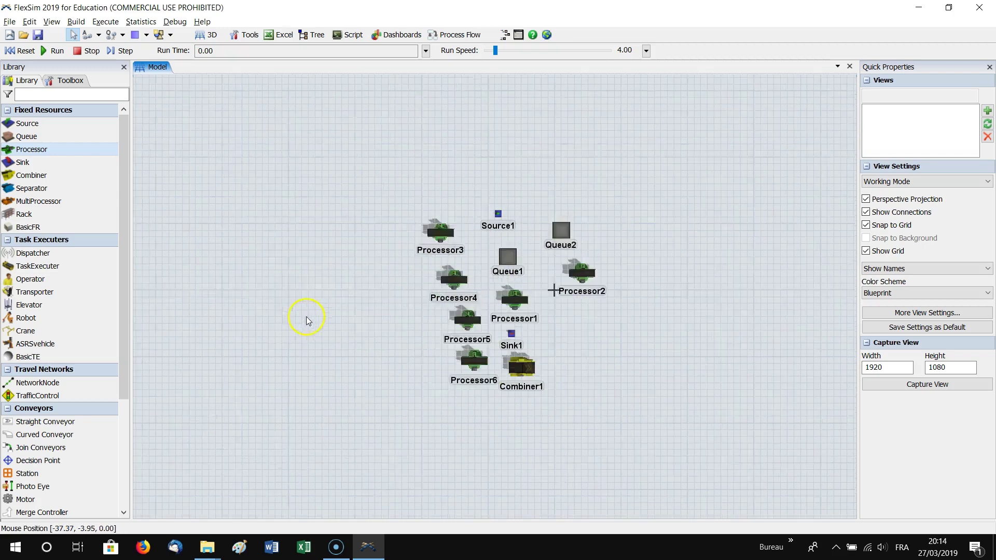
left_click_drag(405, 324, 285, 325)
scroll(288, 326, "up", 3)
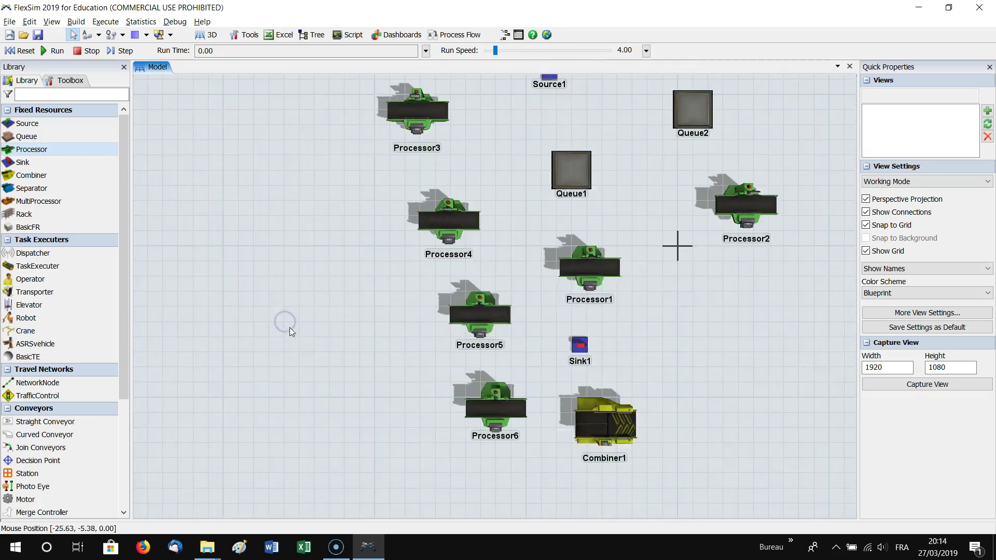
right_click_drag(327, 331, 265, 292)
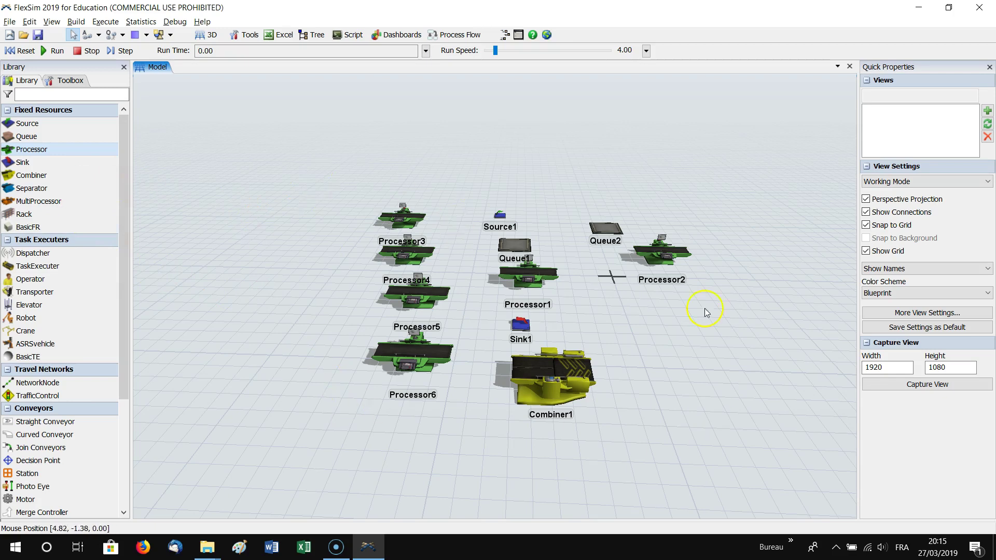
left_click_drag(317, 301, 264, 310)
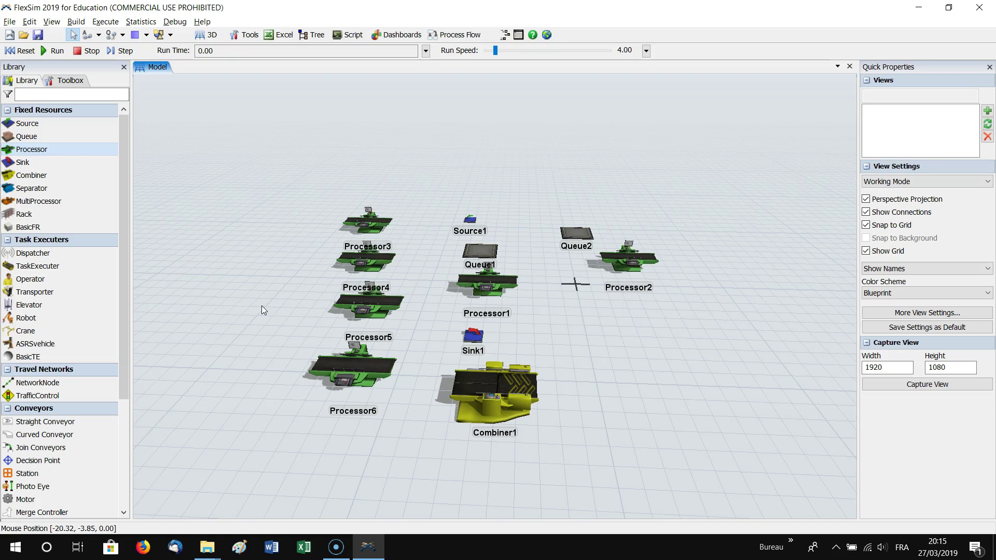
- Resize Processor5 along its height, length and width to about 4.82 × 3.40 × 2.33
left_click(373, 305)
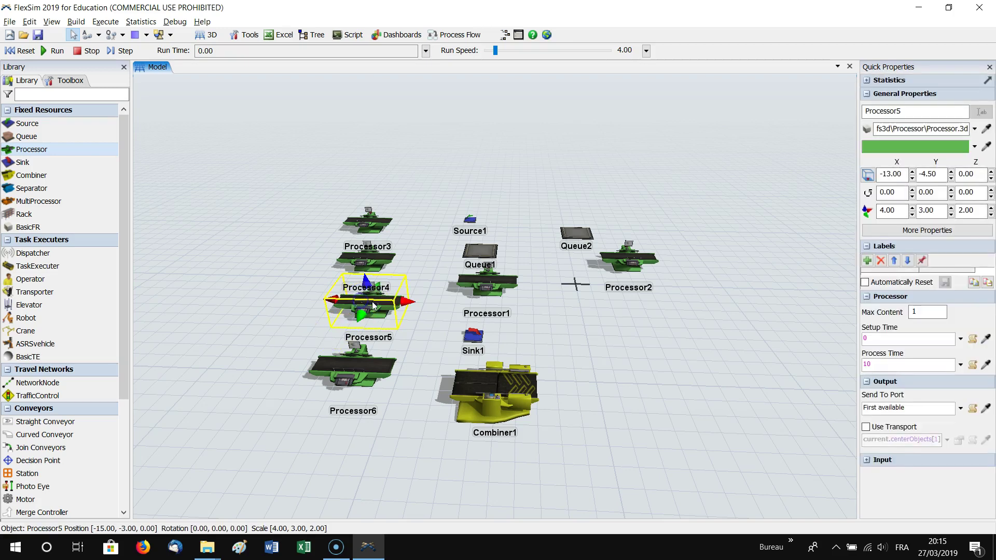
left_click(371, 303)
left_click(298, 311)
scroll(298, 310, "up", 3)
left_click_drag(356, 334, 316, 349)
left_click(387, 300)
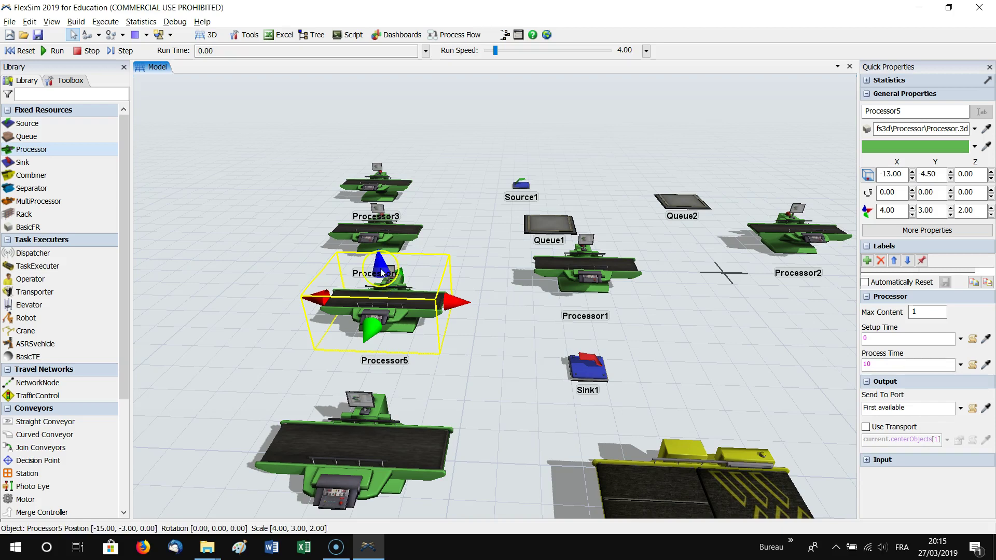
left_click_drag(381, 271, 376, 246)
left_click_drag(314, 292, 278, 293)
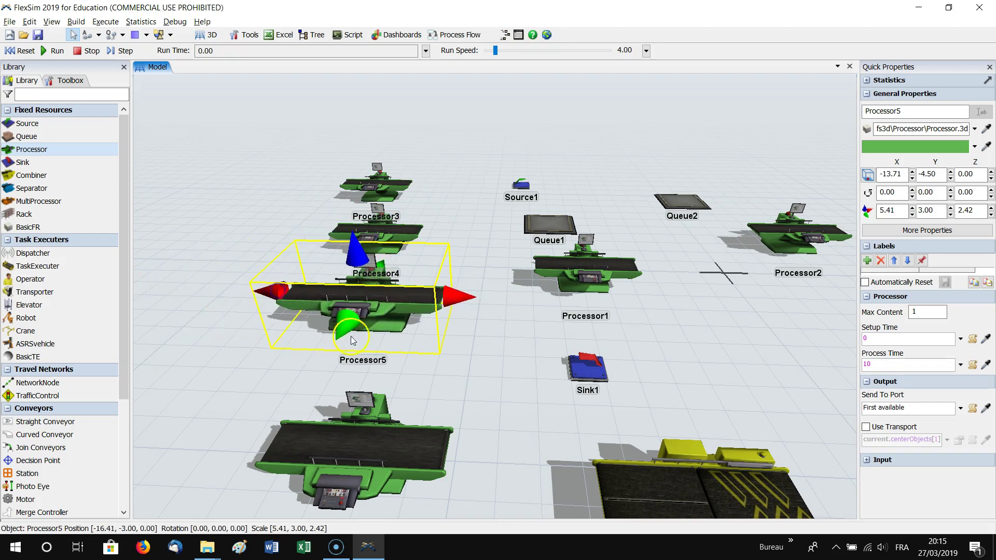
left_click_drag(346, 335, 319, 338)
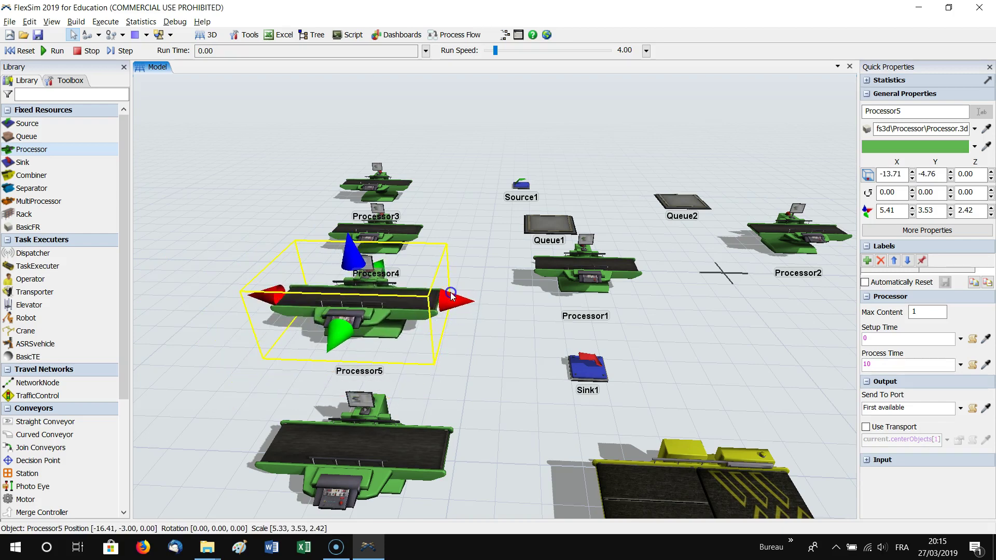
mouse_move(450, 302)
right_mouse_down()
mouse_move(452, 289)
mouse_move(453, 309)
mouse_move(452, 270)
mouse_move(447, 314)
mouse_move(449, 262)
mouse_move(452, 305)
mouse_move(467, 260)
mouse_move(465, 302)
right_mouse_up()
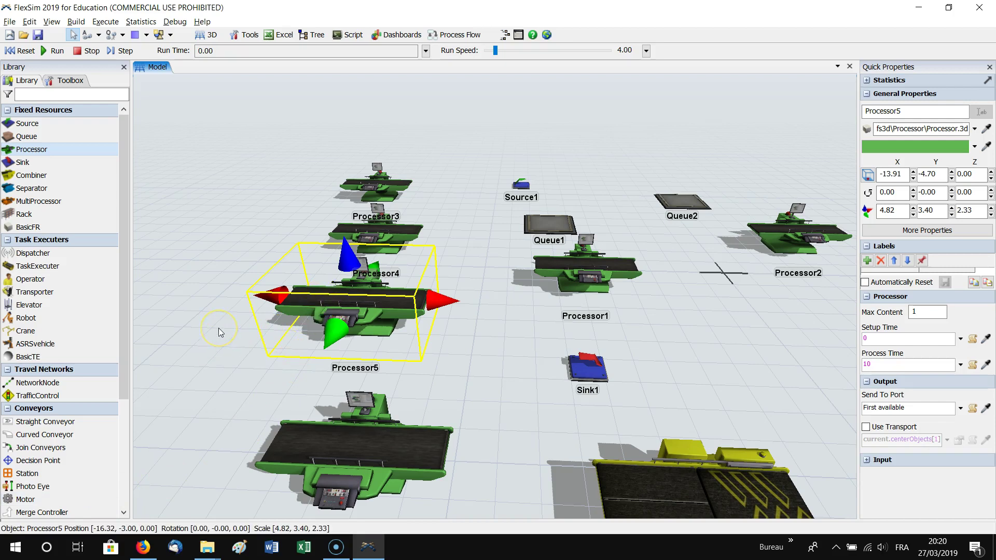
- Raise Processor5 vertically above the floor to a height of about 3.72 and lower it back to floor level
scroll(218, 327, "up", 4)
scroll(216, 326, "up", 5)
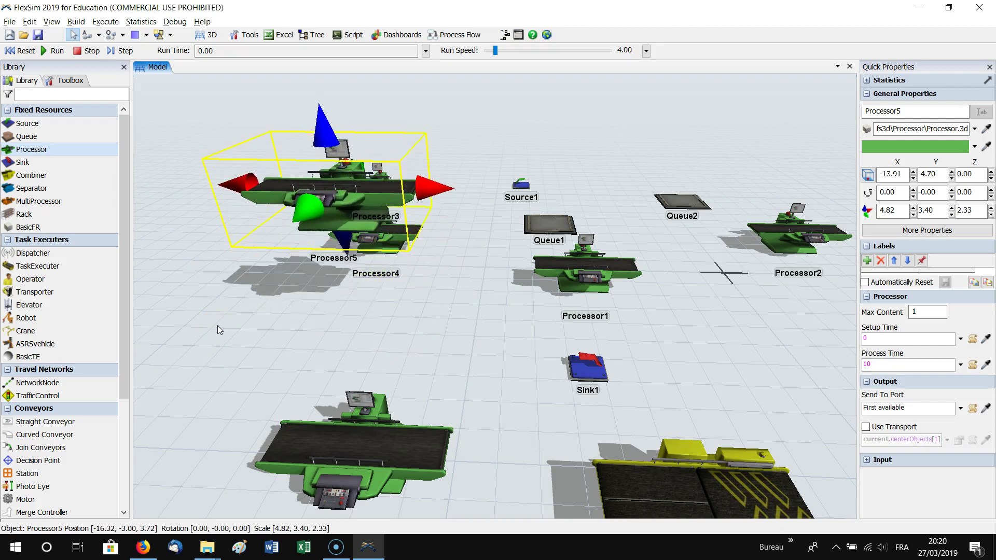
scroll(217, 325, "down", 6)
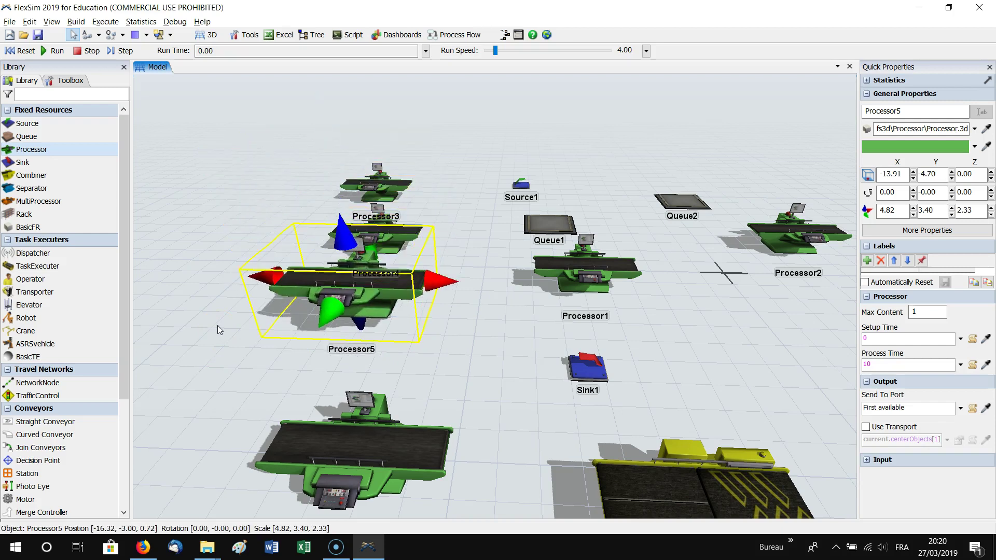
scroll(217, 325, "down", 2)
- Move Processor5 toward Processor4, to about X -14.59 and Y -2.70, and enlarge it proportionally to about 5.38 × 3.79 × 2.60
left_click_drag(340, 297, 347, 279)
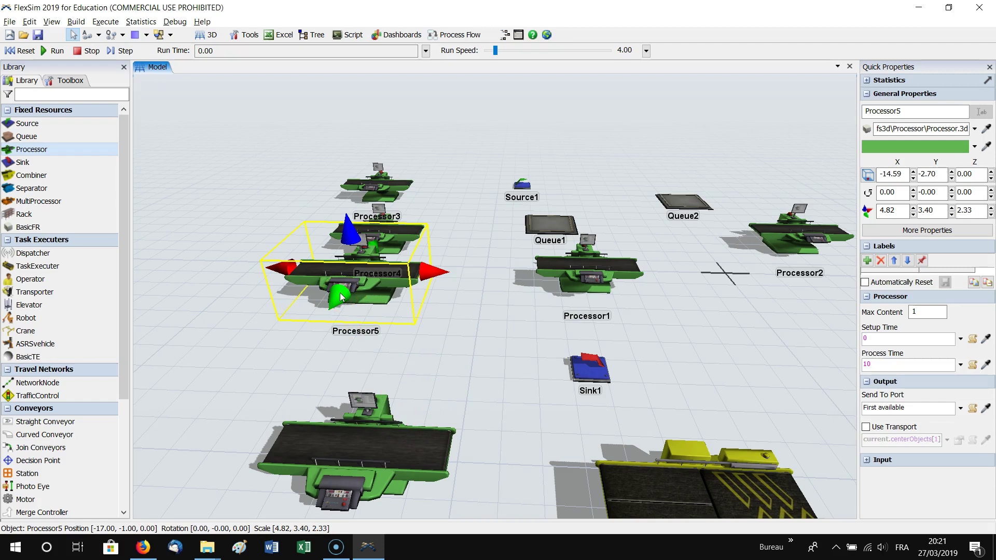
left_click_drag(340, 296, 345, 299)
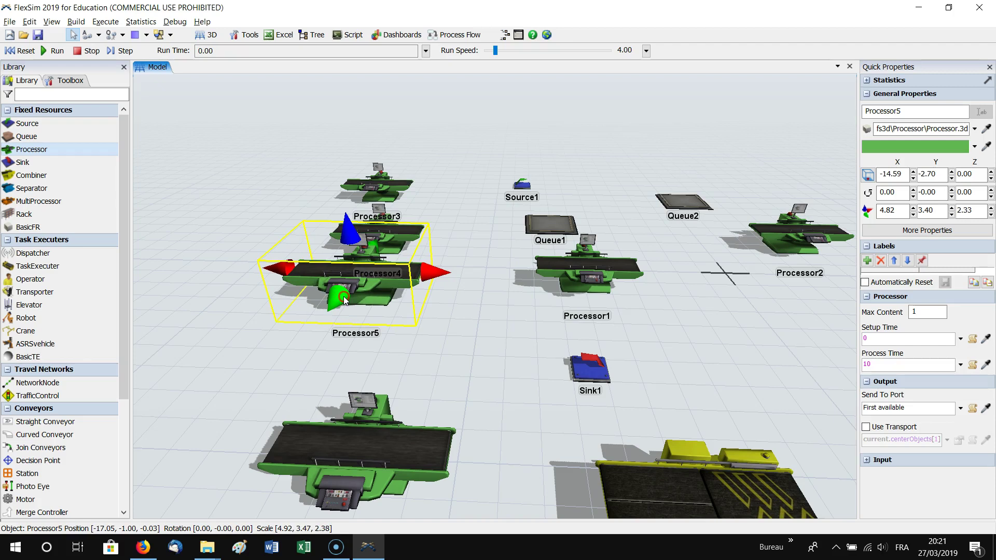
mouse_move(345, 300)
left_mouse_down()
mouse_move(334, 399)
mouse_move(352, 317)
left_mouse_up()
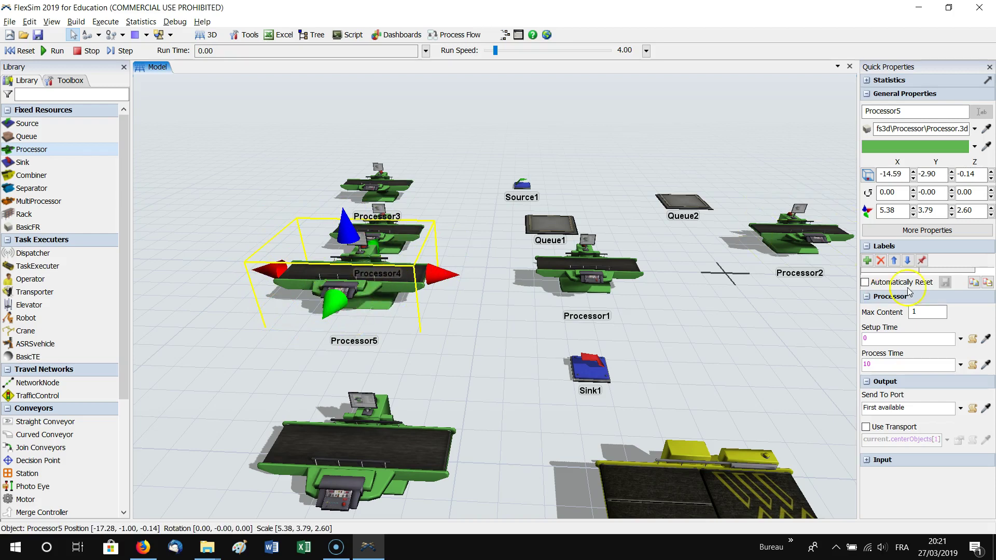
- Set Processor5's X rotation to 90 degrees and return it to 0
left_click(891, 193)
type("90")
key("Return")
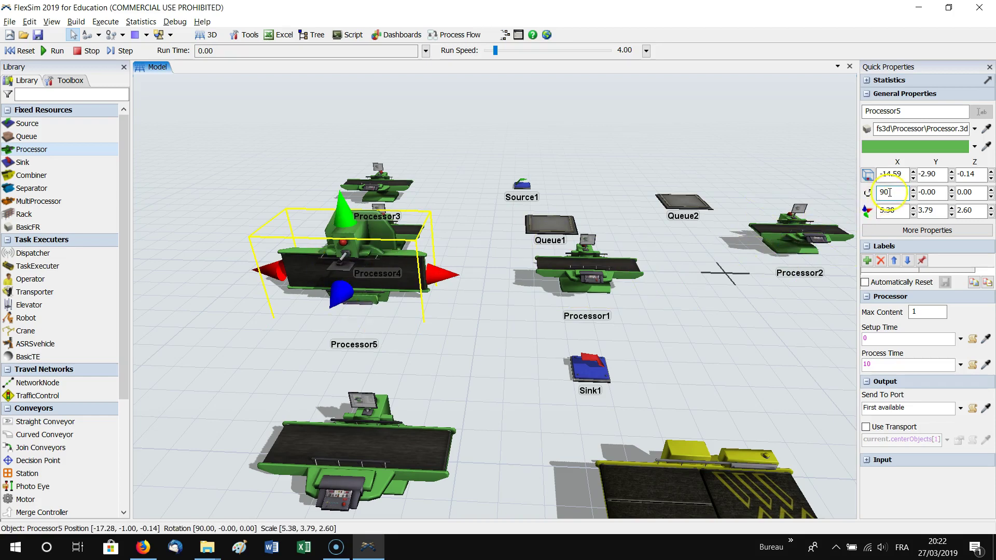
type("0")
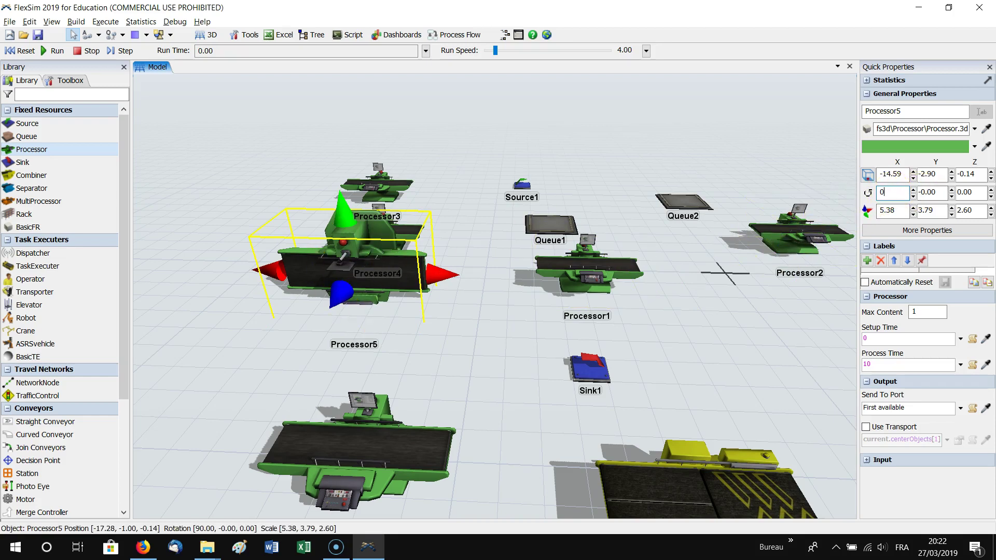